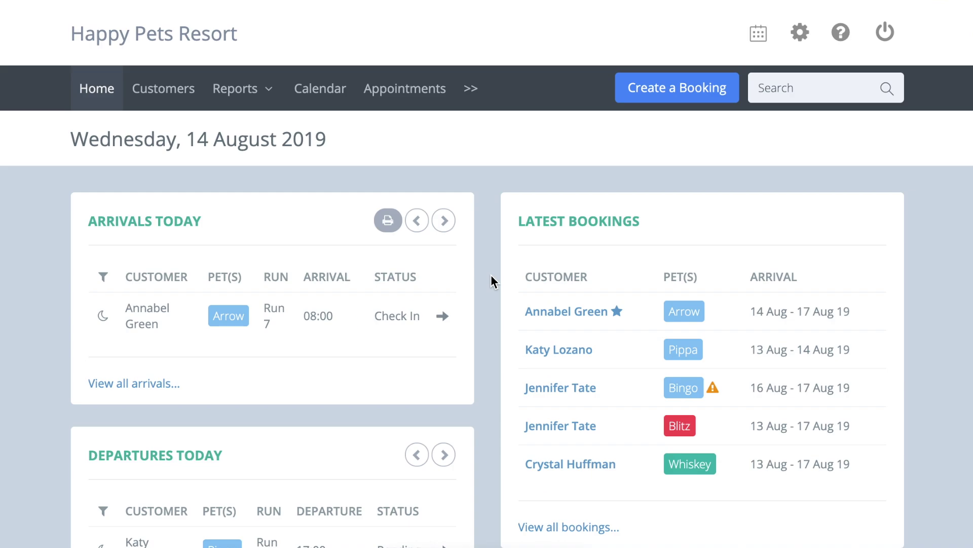
# - Open the Customer Communication settings from the account settings menu
pyautogui.click(799, 33)
pyautogui.click(533, 147)
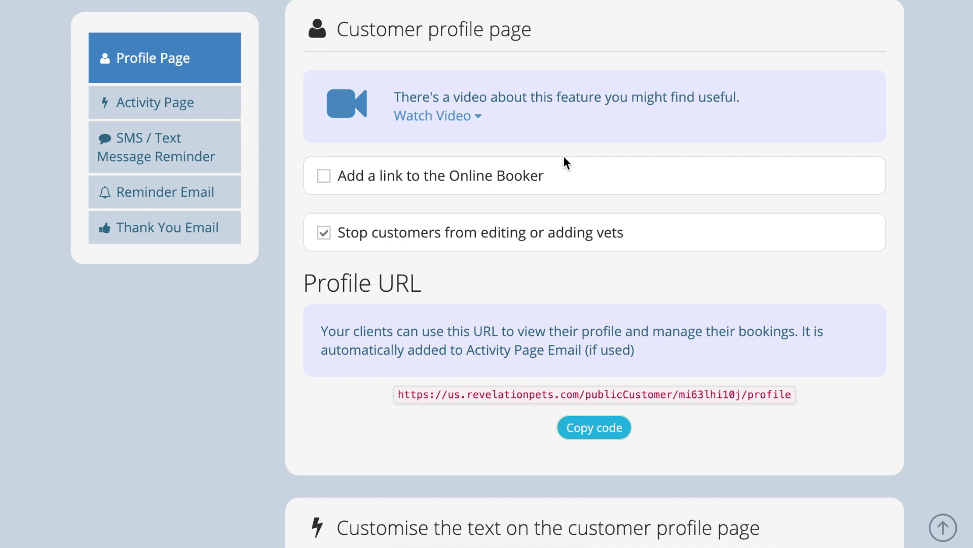
# - Open the Reminder Email settings from the left navigation
pyautogui.click(218, 191)
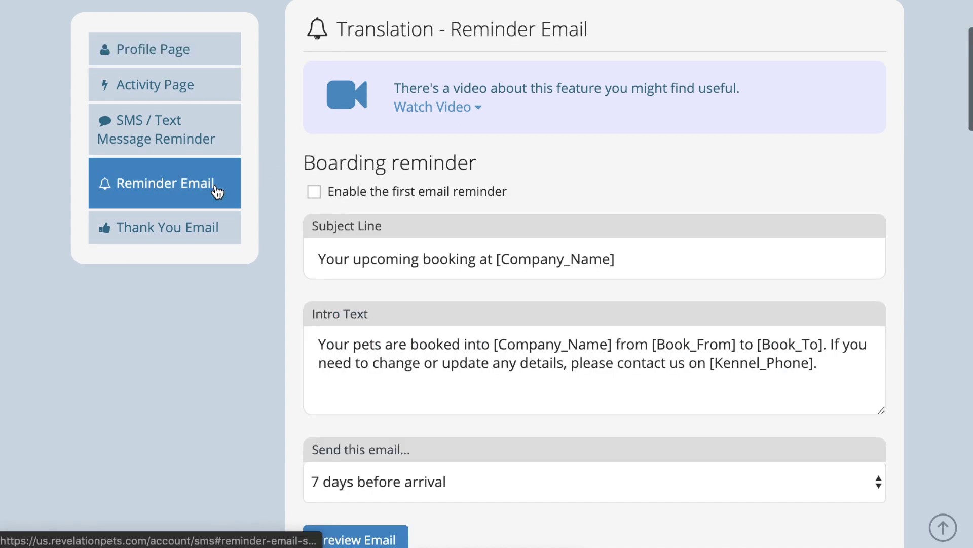
pyautogui.scroll(-5, 266, 185)
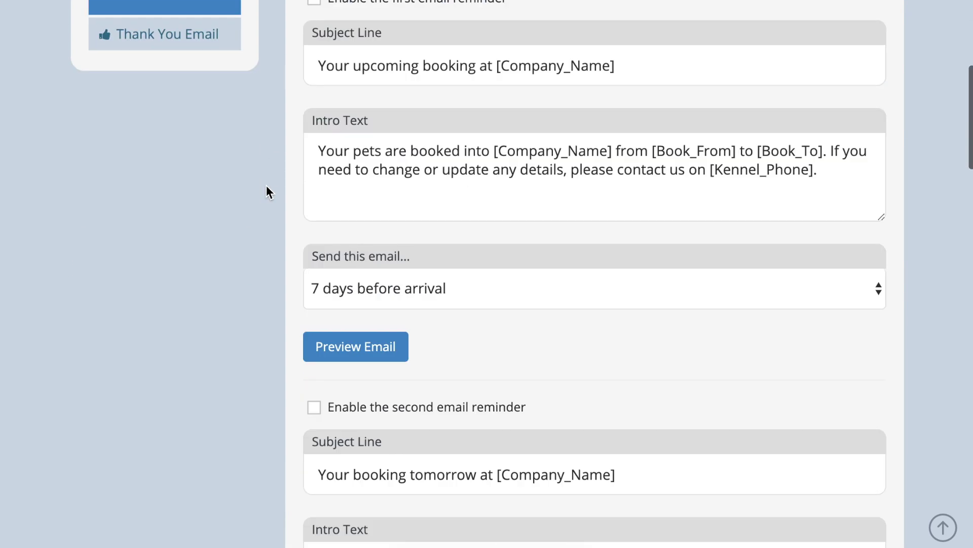
pyautogui.scroll(-5, 267, 185)
pyautogui.scroll(-3, 267, 185)
pyautogui.scroll(-5, 267, 184)
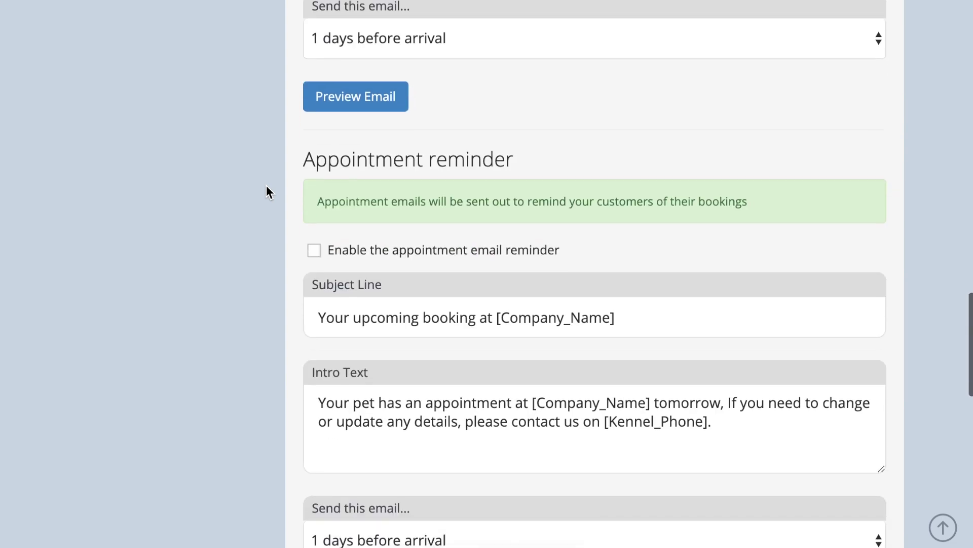
pyautogui.scroll(-2, 266, 185)
pyautogui.scroll(-3, 266, 184)
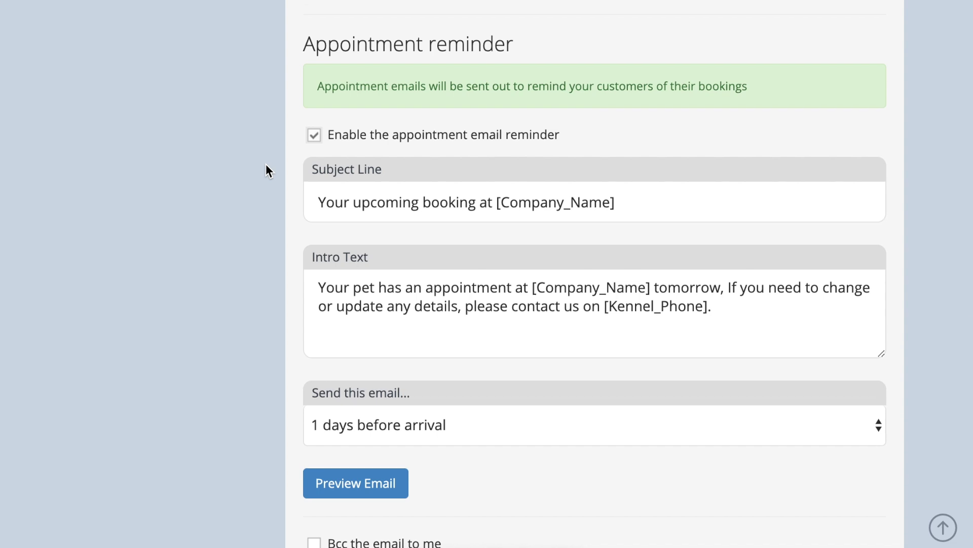
pyautogui.scroll(-2, 266, 164)
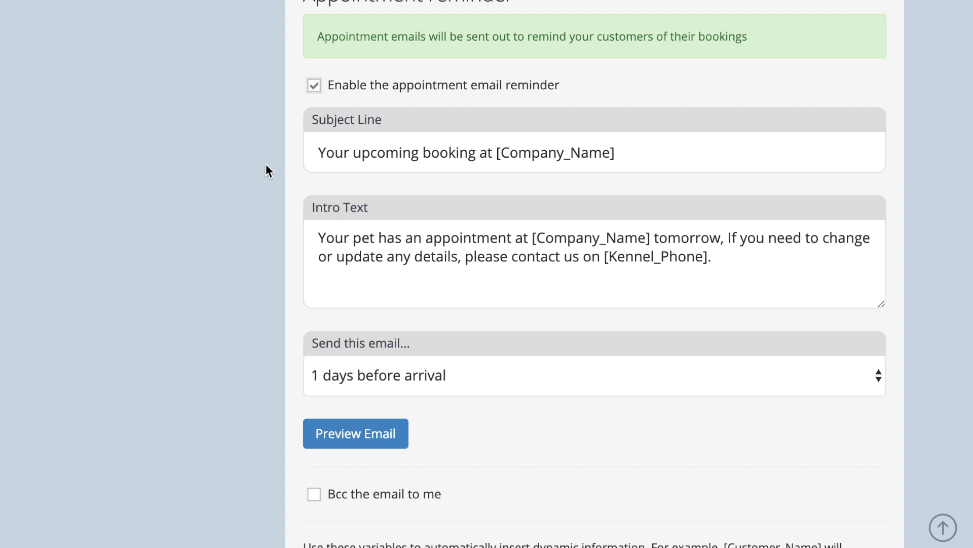
pyautogui.tripleClick(464, 257)
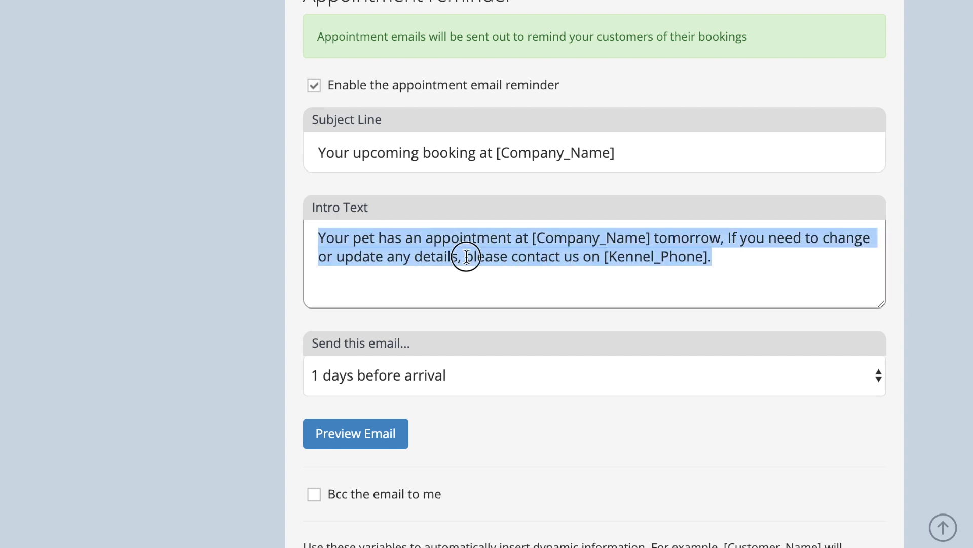
pyautogui.click(191, 265)
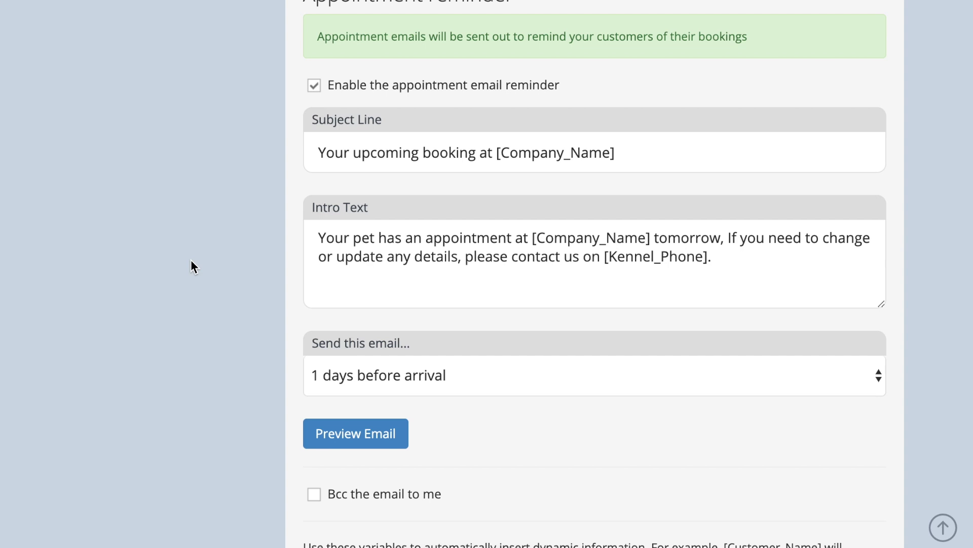
pyautogui.scroll(-5, 190, 265)
pyautogui.scroll(-5, 191, 264)
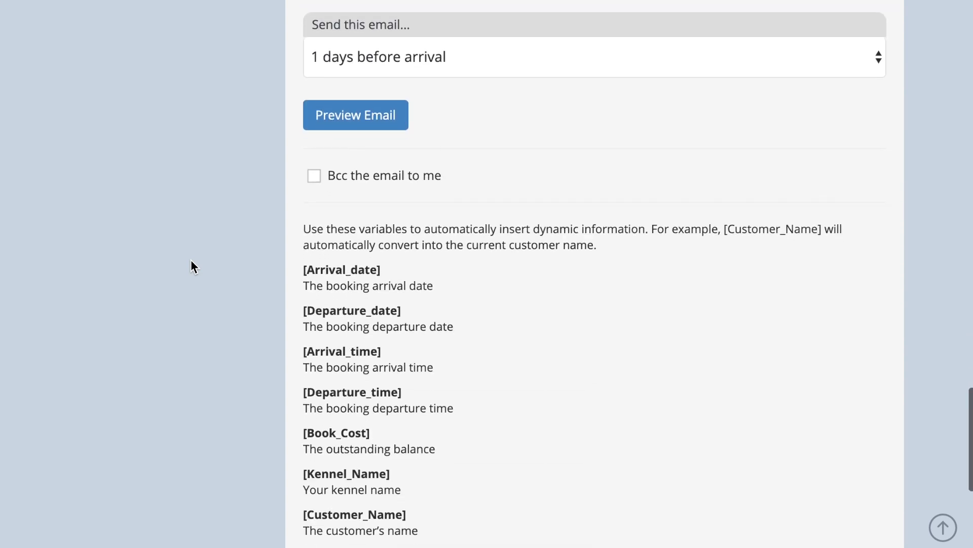
pyautogui.scroll(-3, 191, 265)
pyautogui.scroll(-2, 191, 265)
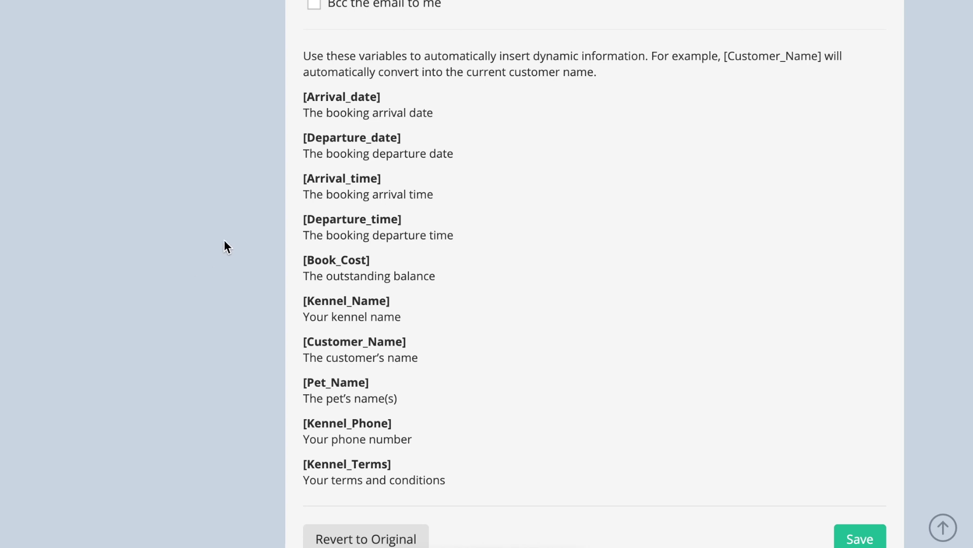
# - Select the [Arrival_date] variable name in the variables list
pyautogui.moveTo(382, 96); pyautogui.dragTo(303, 96)
pyautogui.hotkey('ctrl', 'c')
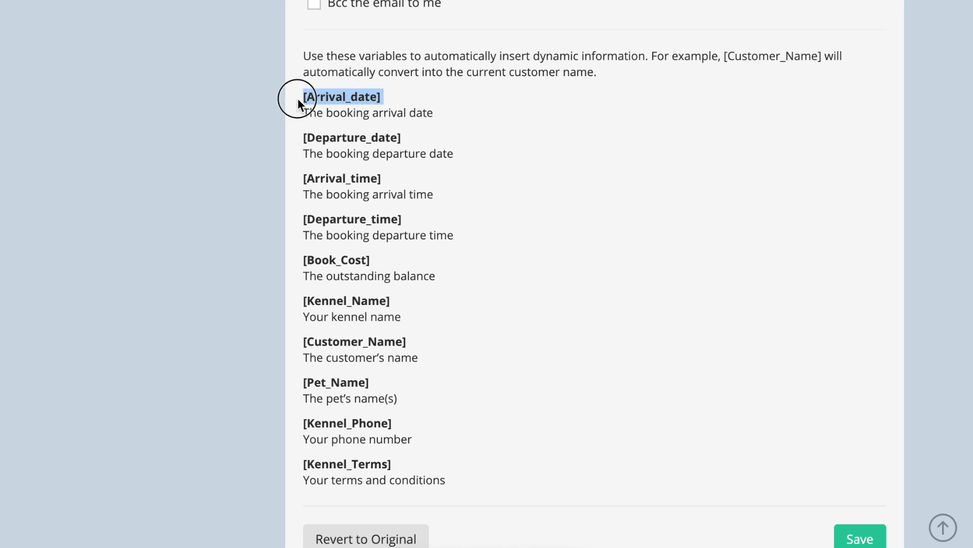
pyautogui.scroll(4, 506, 141)
pyautogui.scroll(3, 506, 141)
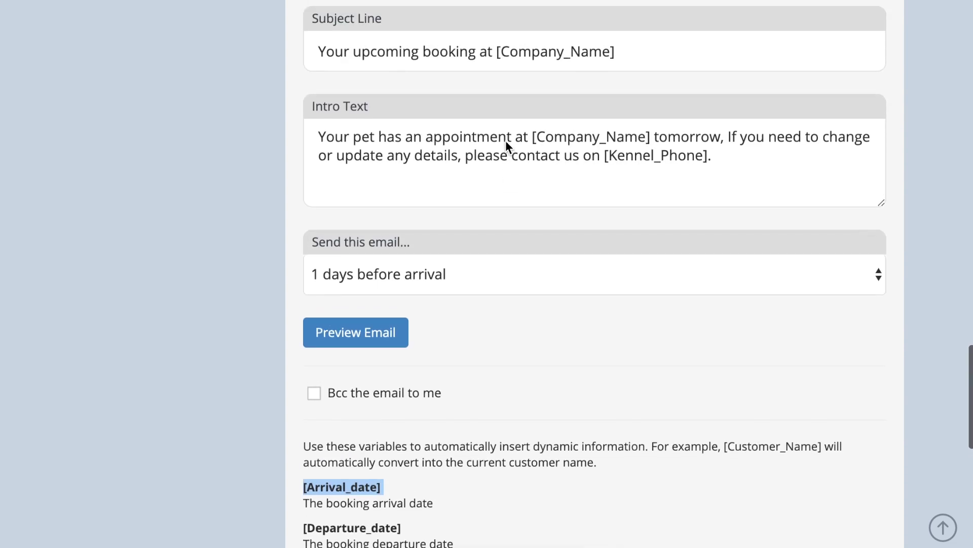
# - Replace 'tomorrow' in the intro text with 'on [Arrival_date]', removing the extra space
pyautogui.doubleClick(690, 180)
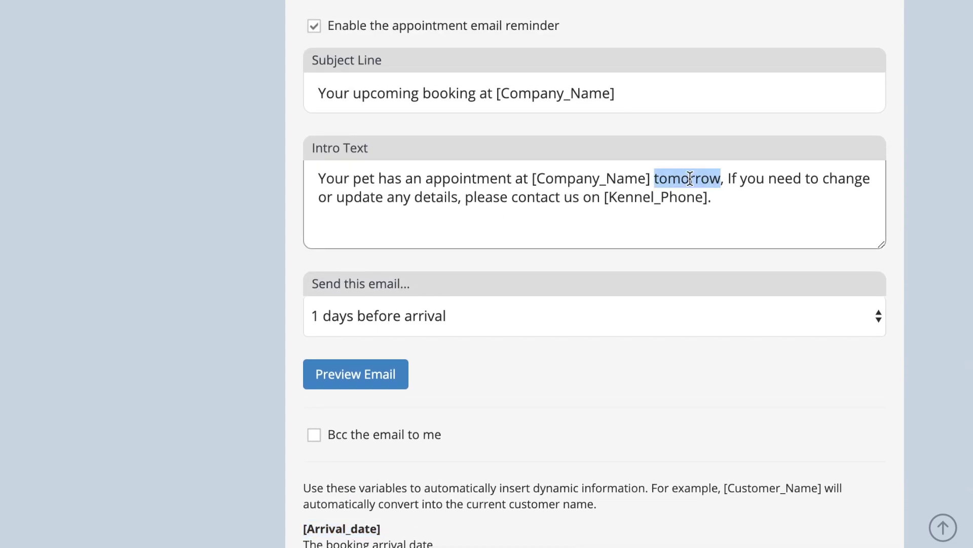
pyautogui.write('on')
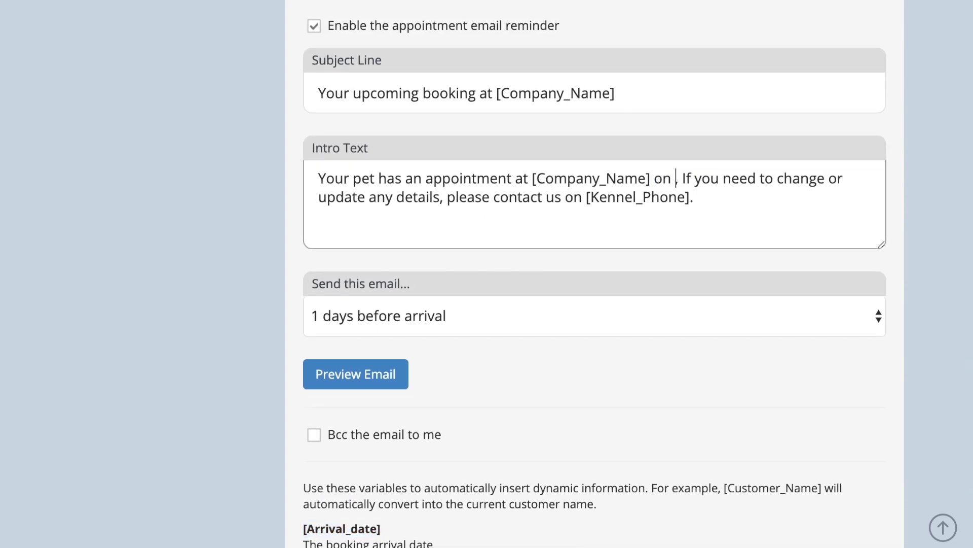
pyautogui.hotkey('ctrl', 'v')
pyautogui.press('BackSpace')
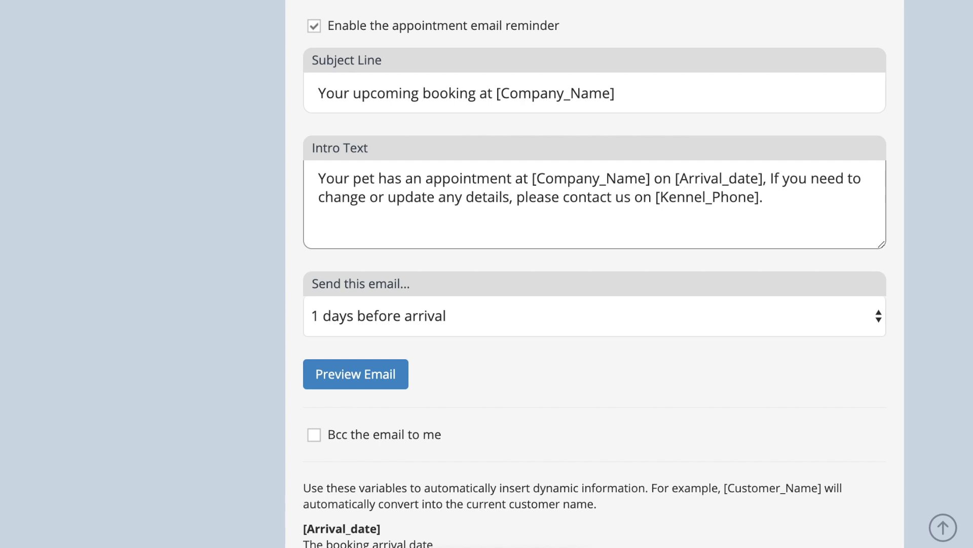